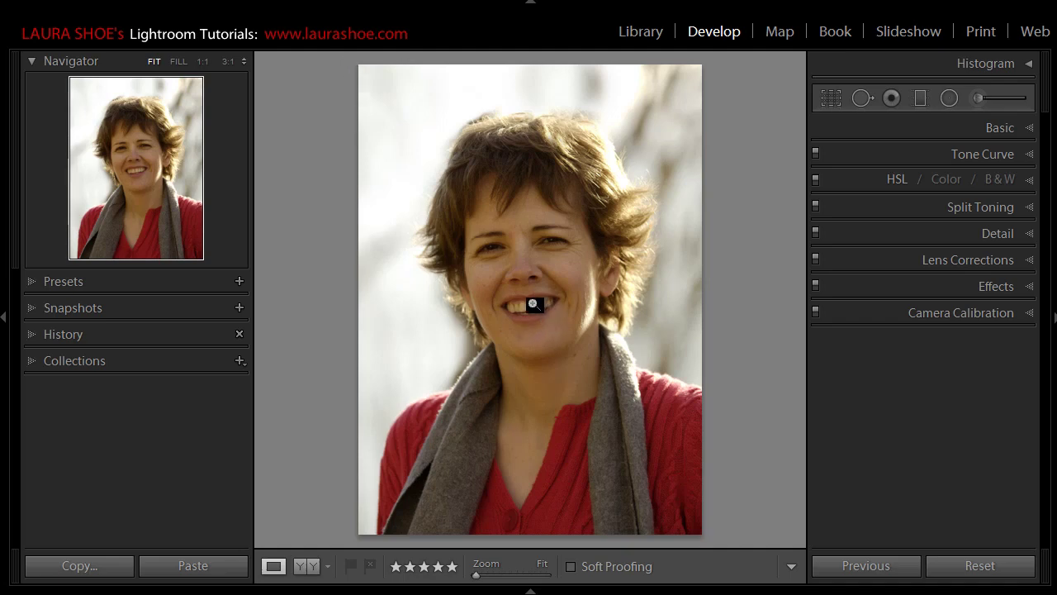
Zoom the portrait to 1:1 (100%) on the smiling woman's mouth.
click(530, 308)
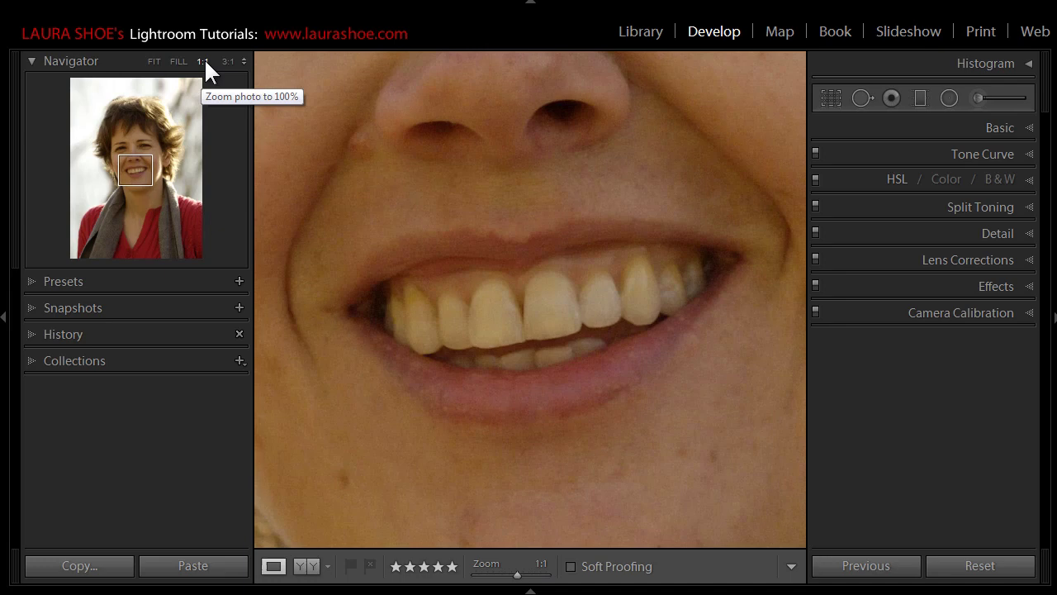
Set up a reset Adjustment Brush with Exposure 0.88 and Saturation −20.
click(980, 99)
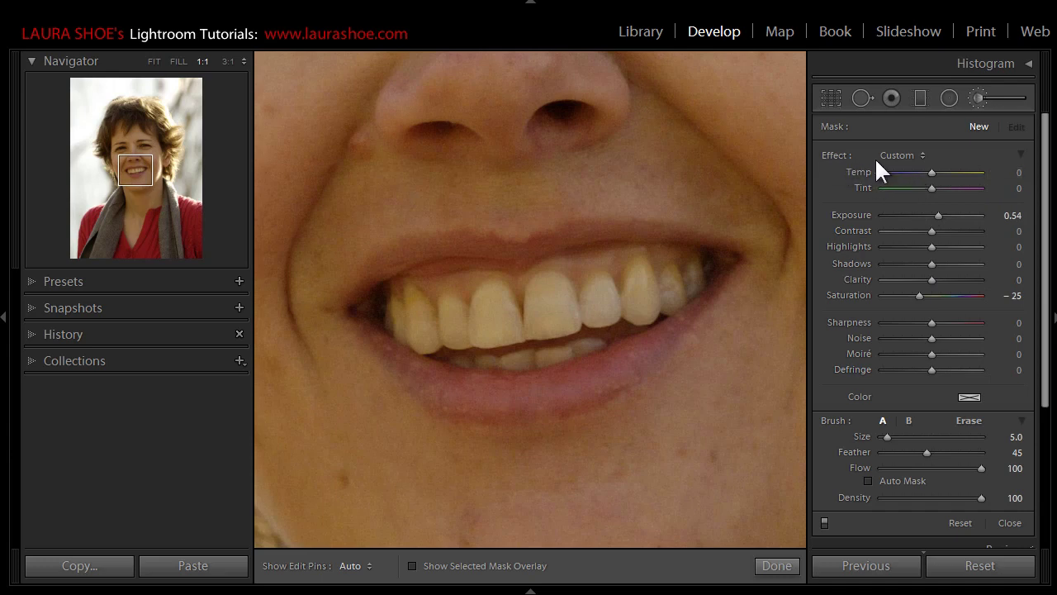
double_click(833, 153)
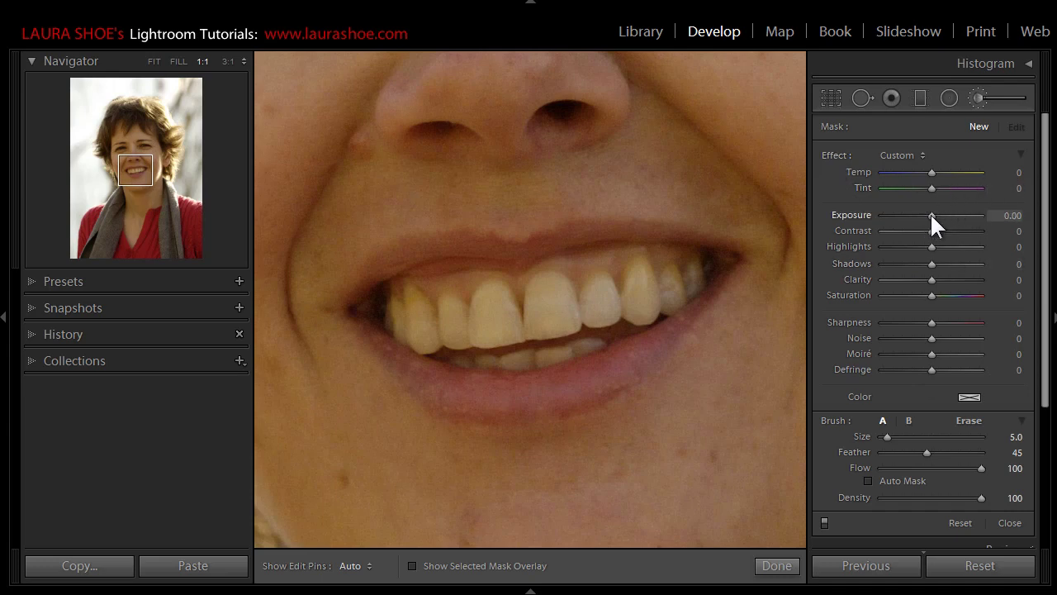
drag(931, 214, 939, 215)
mouse_move(938, 213)
mouse_down()
mouse_move(962, 212)
mouse_move(826, 215)
mouse_move(969, 213)
mouse_move(926, 216)
mouse_move(941, 215)
mouse_up()
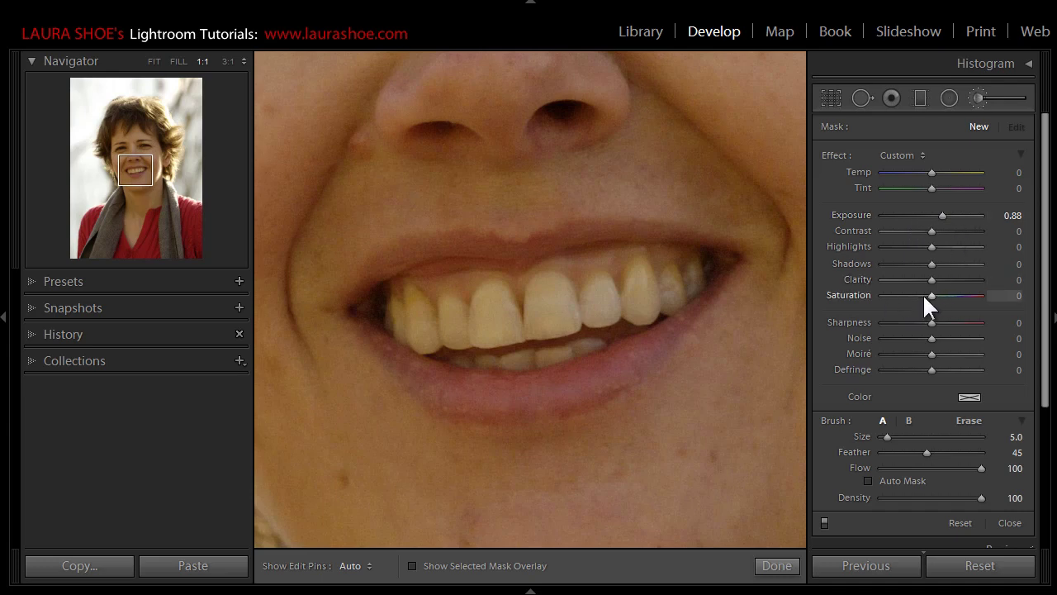
drag(923, 296, 923, 295)
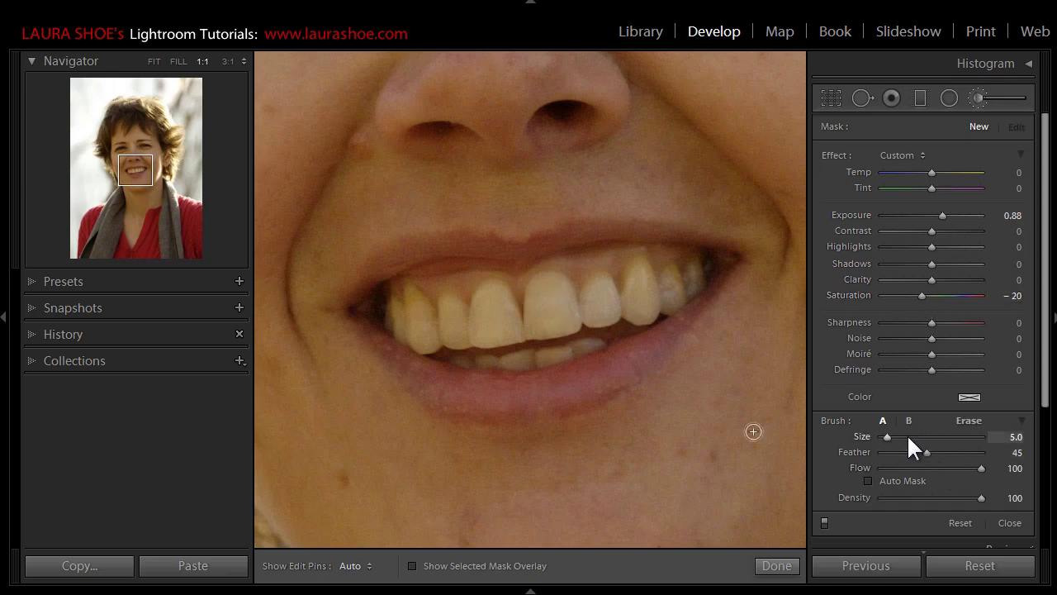
Enlarge the brush and paint the whitening over the front and upper teeth.
key(bracketright)
key(bracketright)
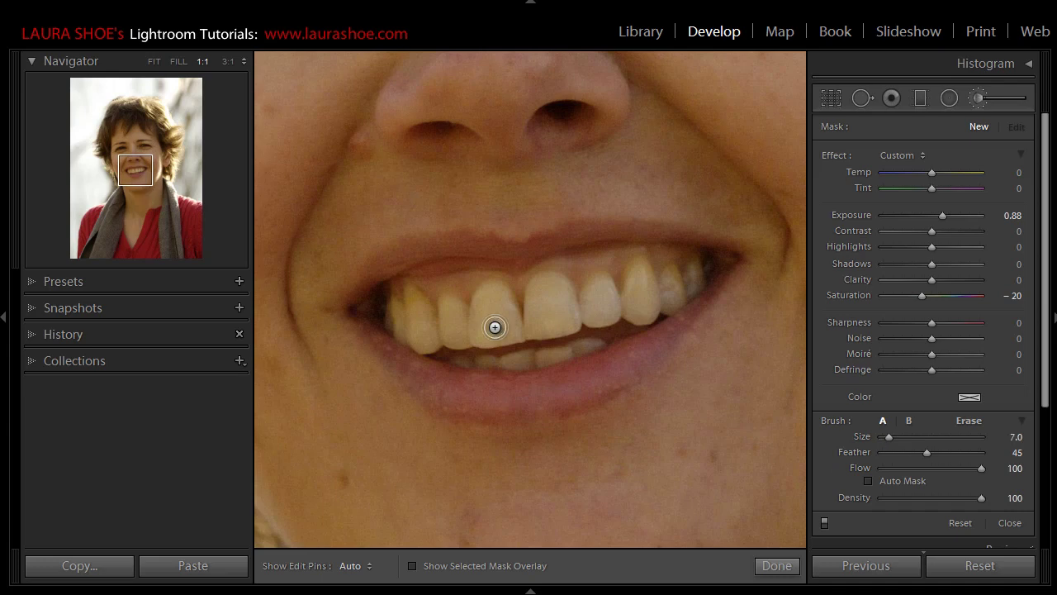
key(bracketright)
key(h)
mouse_move(548, 291)
mouse_down()
mouse_move(538, 327)
mouse_move(566, 322)
mouse_move(556, 287)
mouse_move(536, 325)
mouse_move(600, 317)
mouse_move(597, 297)
mouse_move(626, 287)
mouse_move(640, 308)
mouse_move(674, 293)
mouse_move(696, 276)
mouse_up()
key(h)
key(h)
key(h)
key(bracketleft)
key(h)
mouse_move(508, 302)
mouse_down()
mouse_move(479, 325)
mouse_move(508, 330)
mouse_move(416, 302)
mouse_move(413, 326)
mouse_move(391, 312)
mouse_up()
With a smaller brush, paint the whitening over the lower teeth.
key(h)
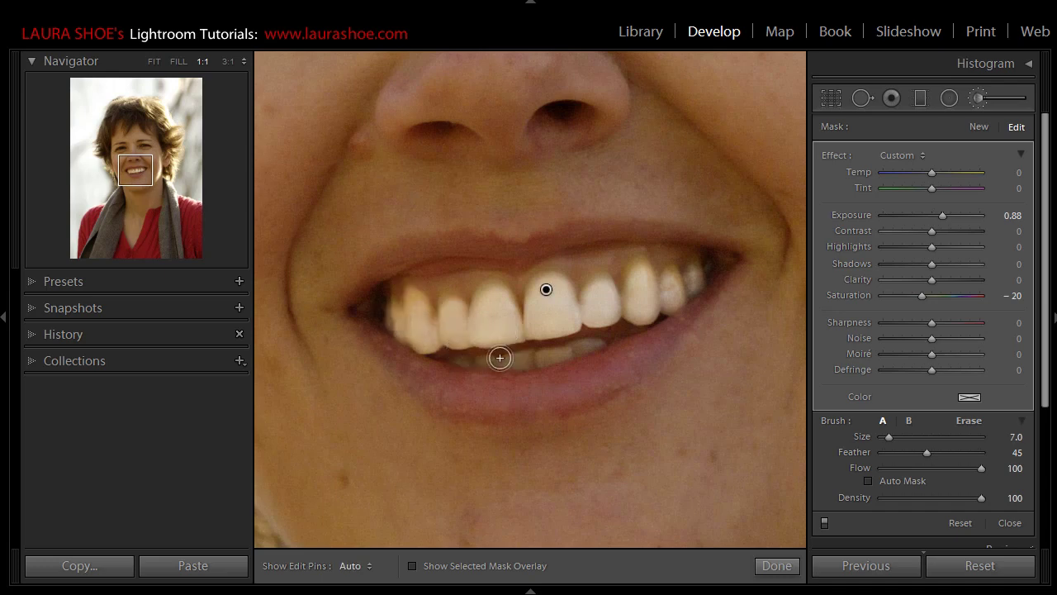
key(bracketleft)
key(bracketleft)
key(h)
mouse_move(512, 361)
mouse_down()
mouse_move(589, 347)
mouse_move(520, 349)
mouse_move(463, 361)
mouse_up()
key(h)
key(h)
key(h)
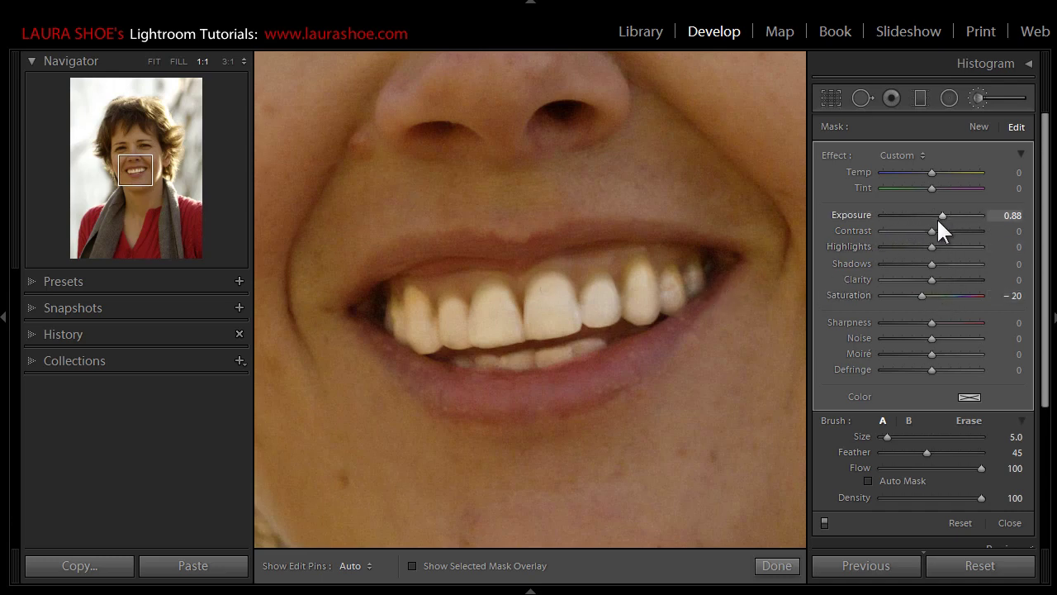
Tone the teeth whitening to Exposure 0.34 and Saturation −27, checking at Fit and 1:1.
drag(941, 211, 936, 211)
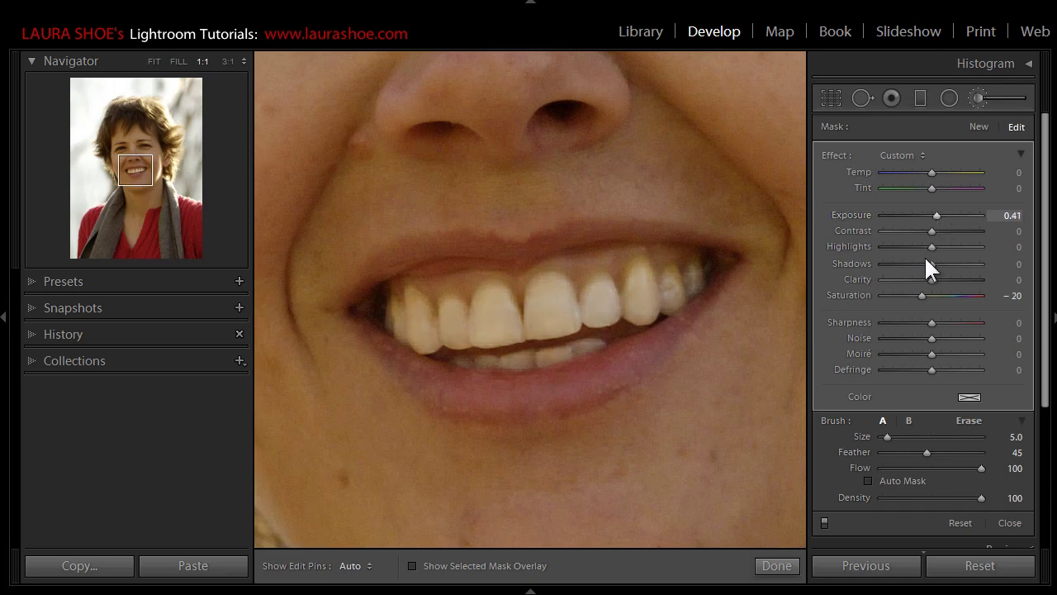
mouse_move(924, 293)
mouse_down()
mouse_move(855, 294)
mouse_move(920, 294)
mouse_up()
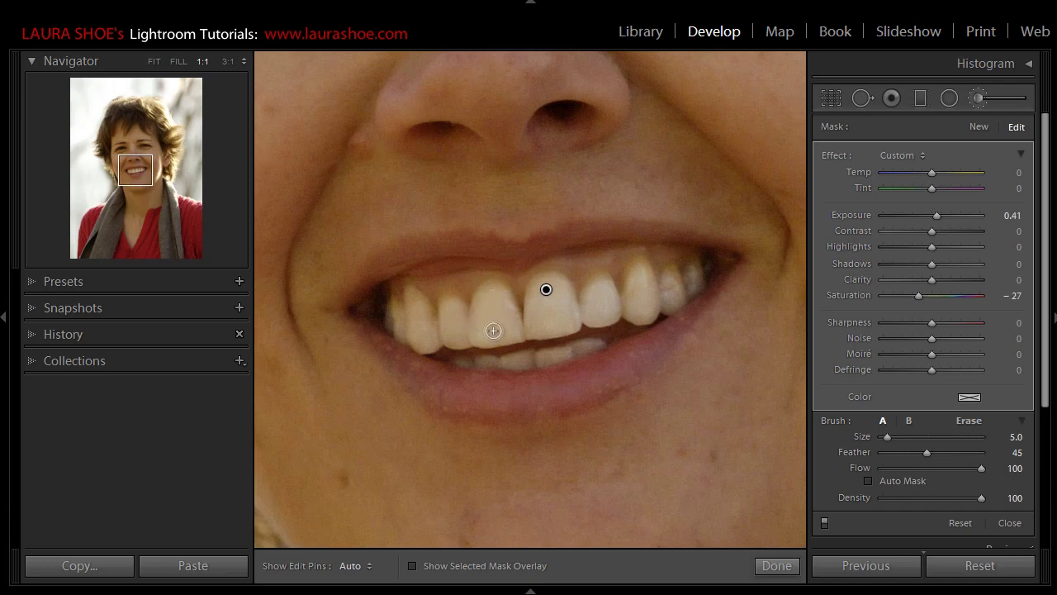
click(154, 60)
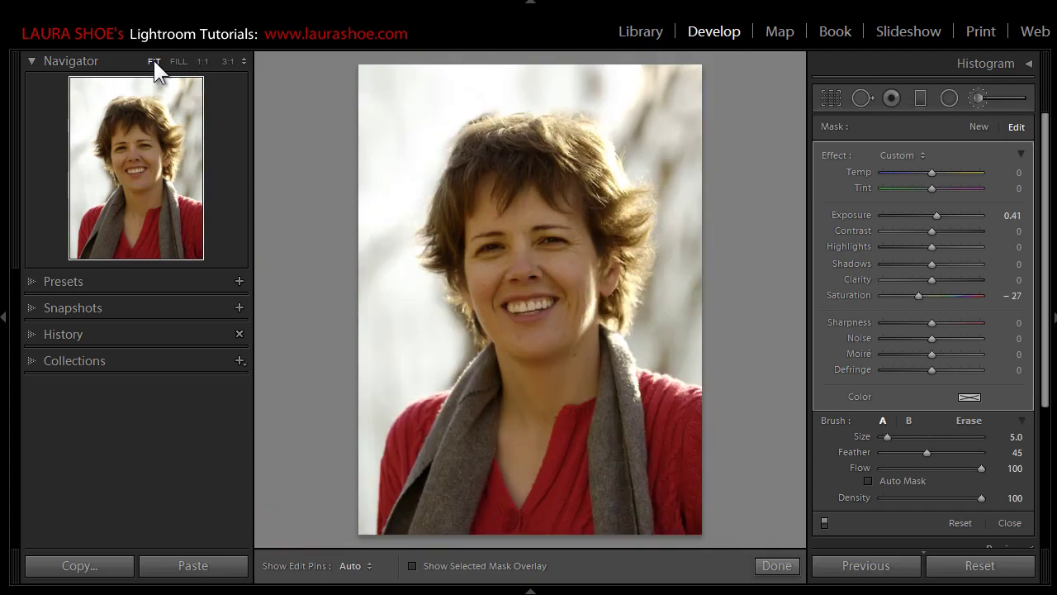
click(203, 61)
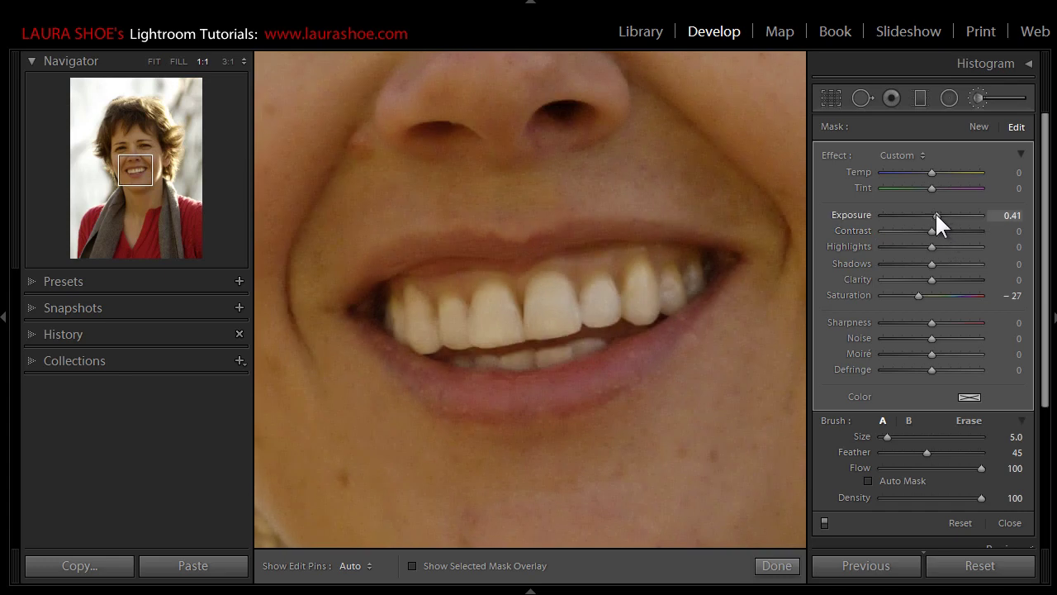
drag(935, 212, 934, 211)
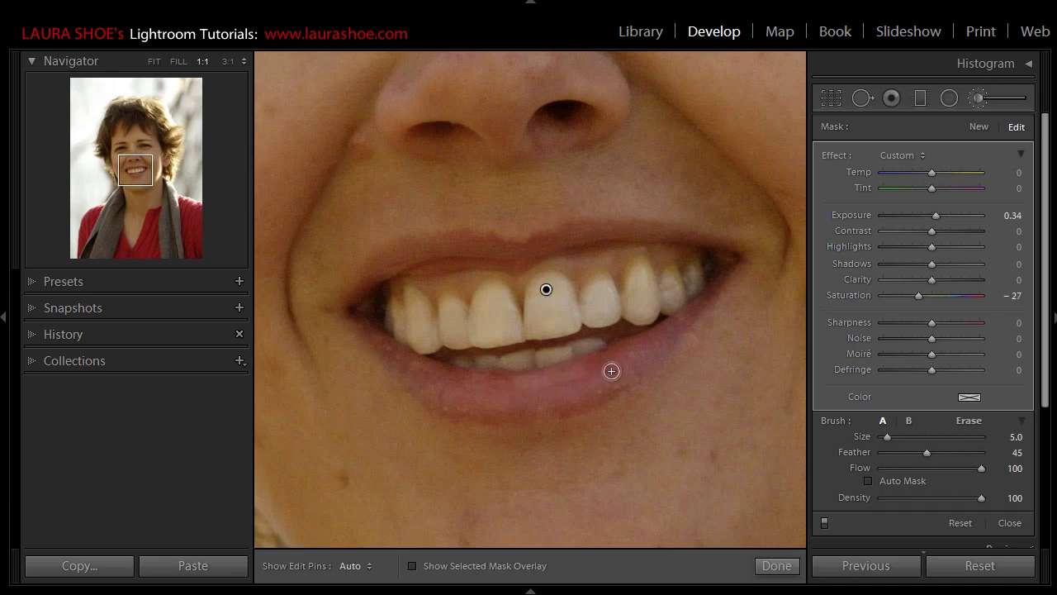
Erase the whitening spill from the lower lip and verify the mask with the overlay.
key(alt)
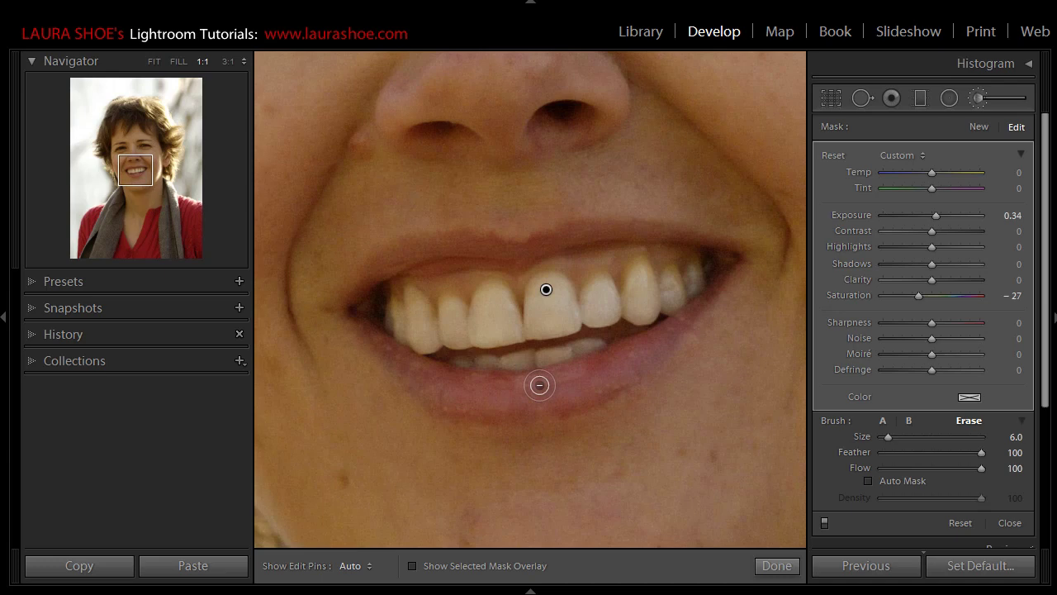
key(bracketleft)
key(bracketleft)
key(h)
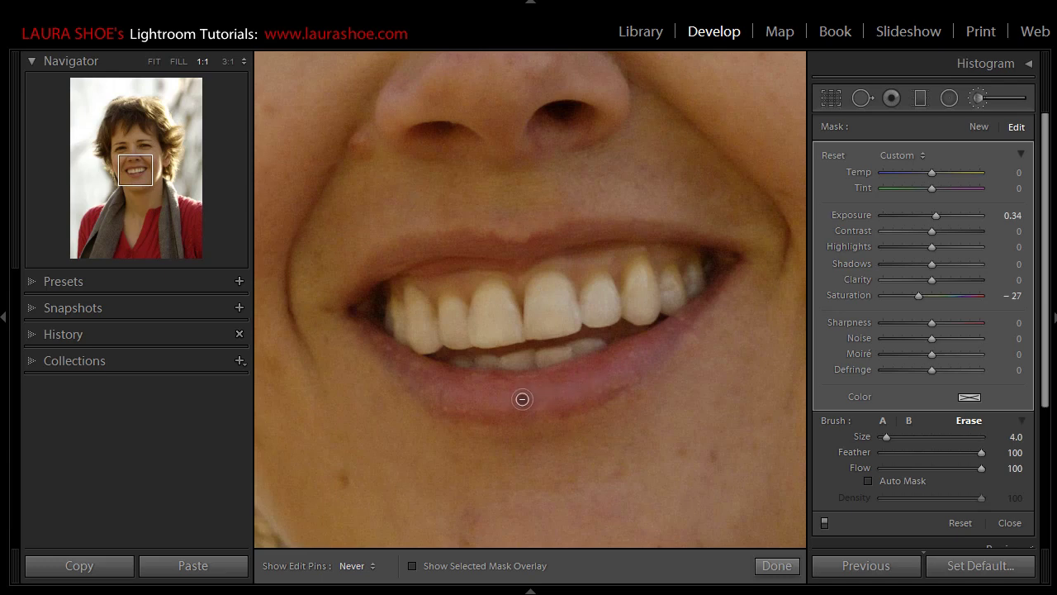
key(h)
key(alt)
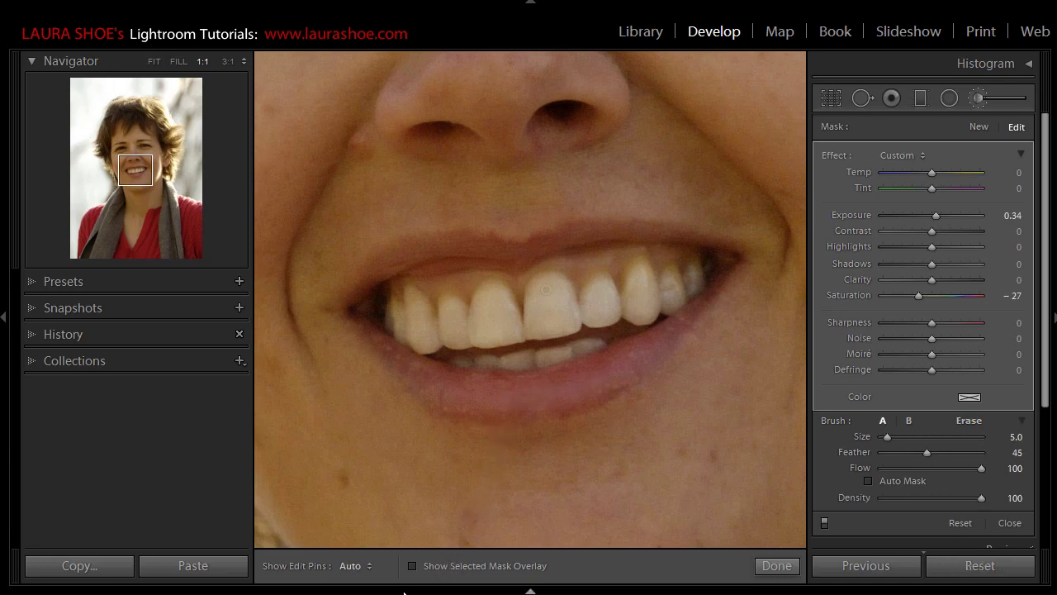
click(413, 566)
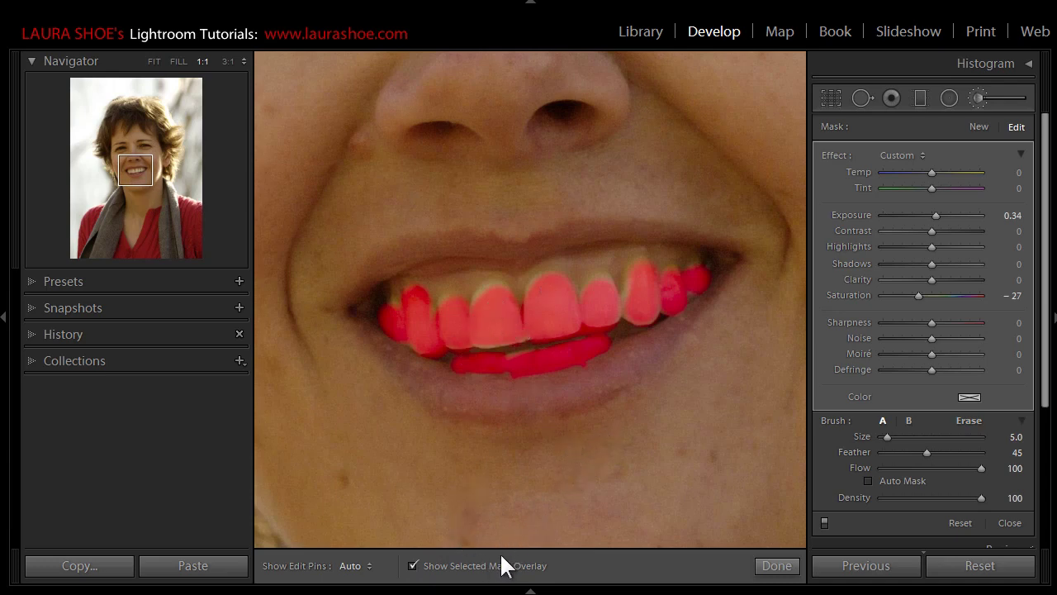
click(413, 565)
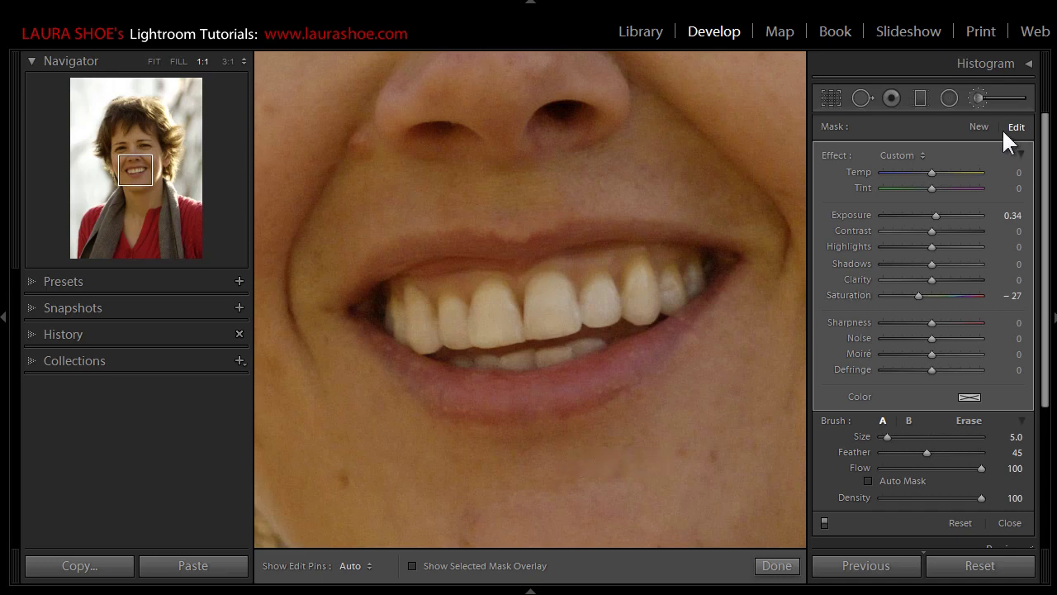
click(977, 125)
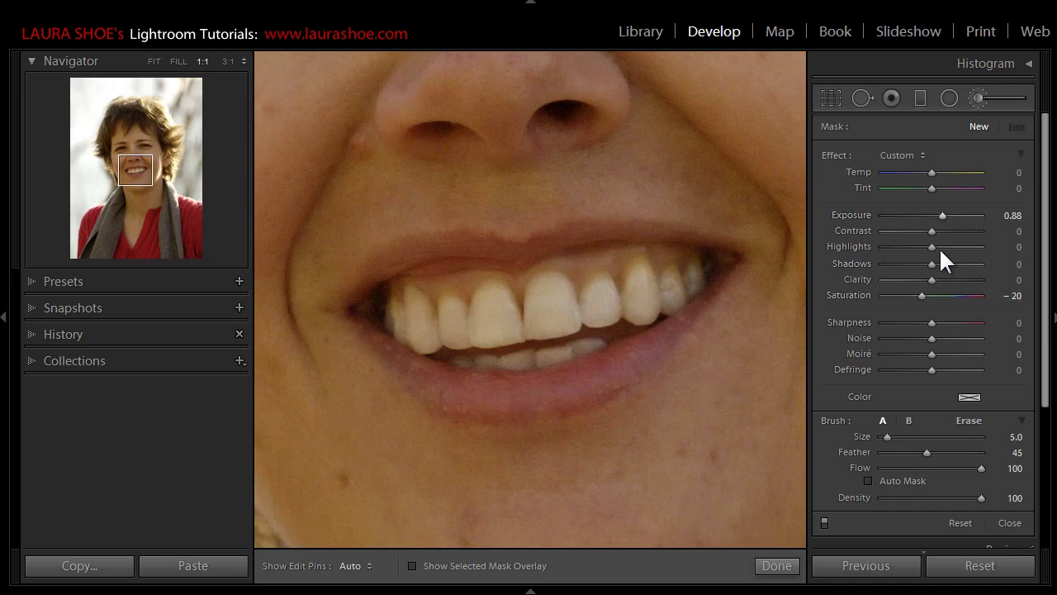
key(ctrl+z)
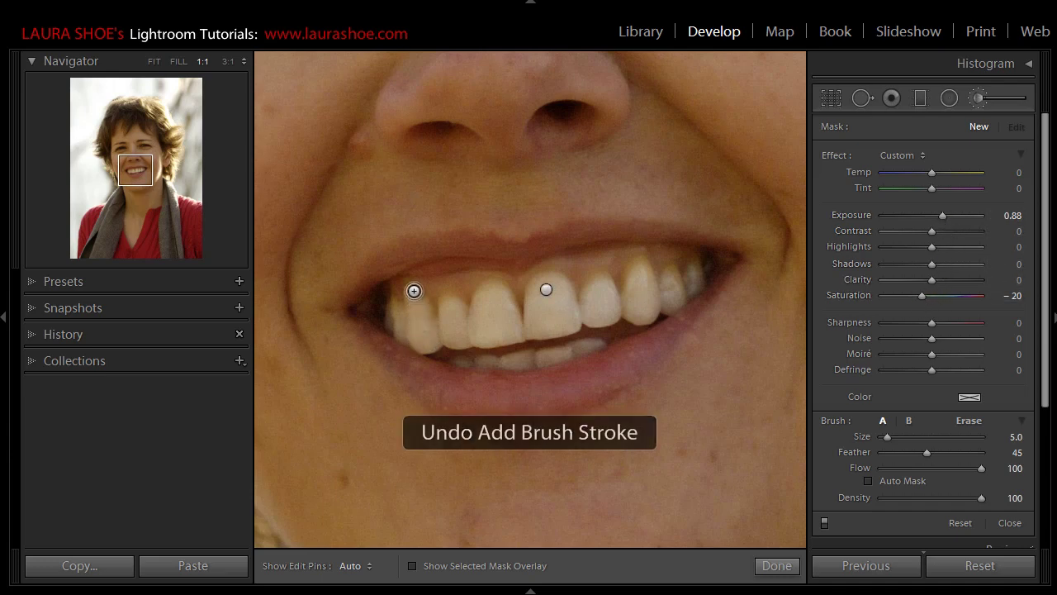
key(h)
mouse_move(413, 295)
mouse_down()
mouse_move(438, 357)
mouse_move(406, 331)
mouse_up()
key(h)
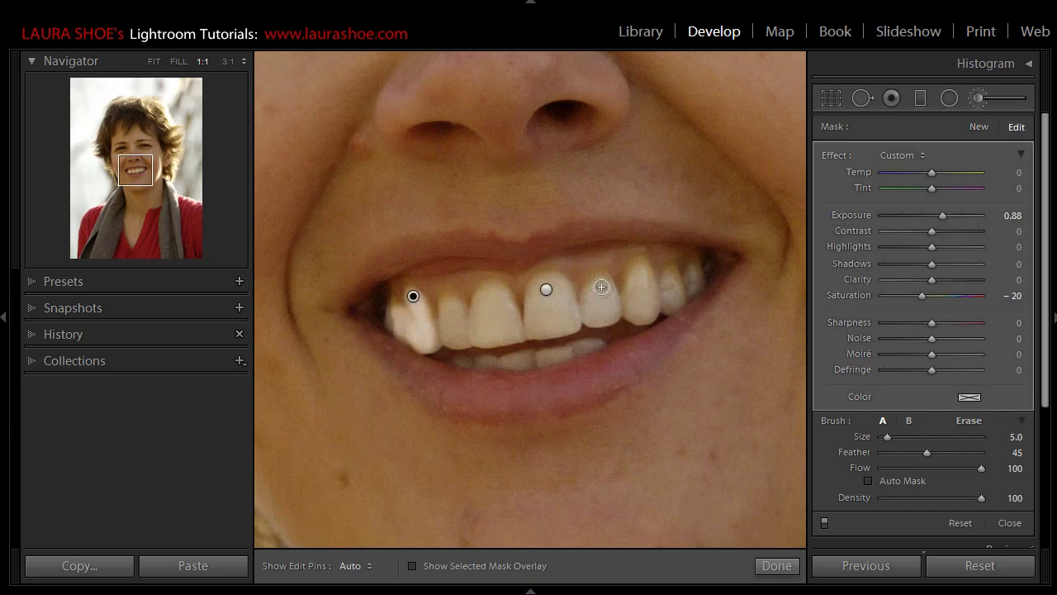
drag(942, 214, 930, 214)
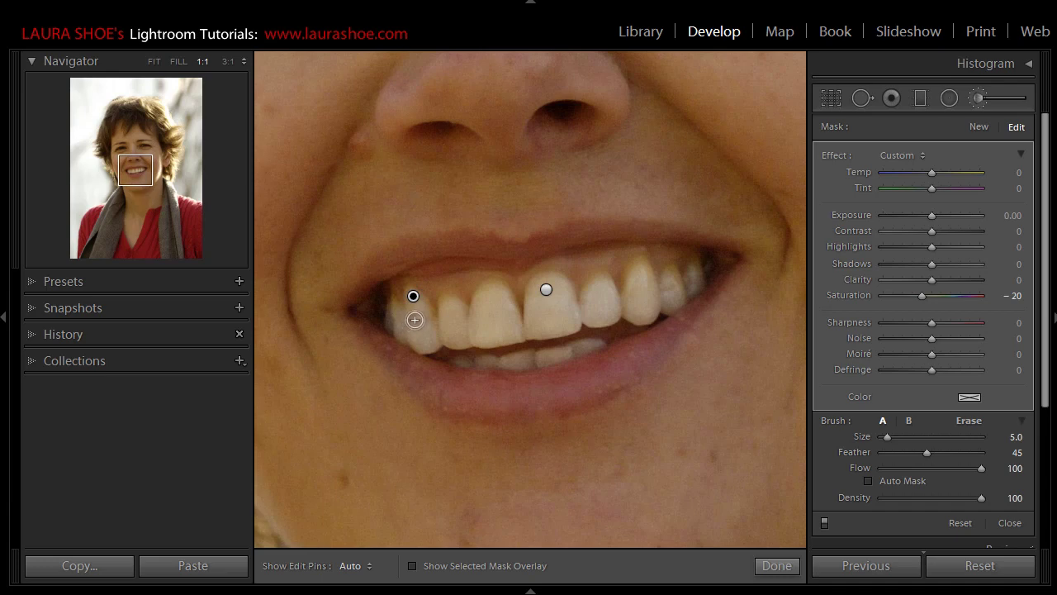
key(Delete)
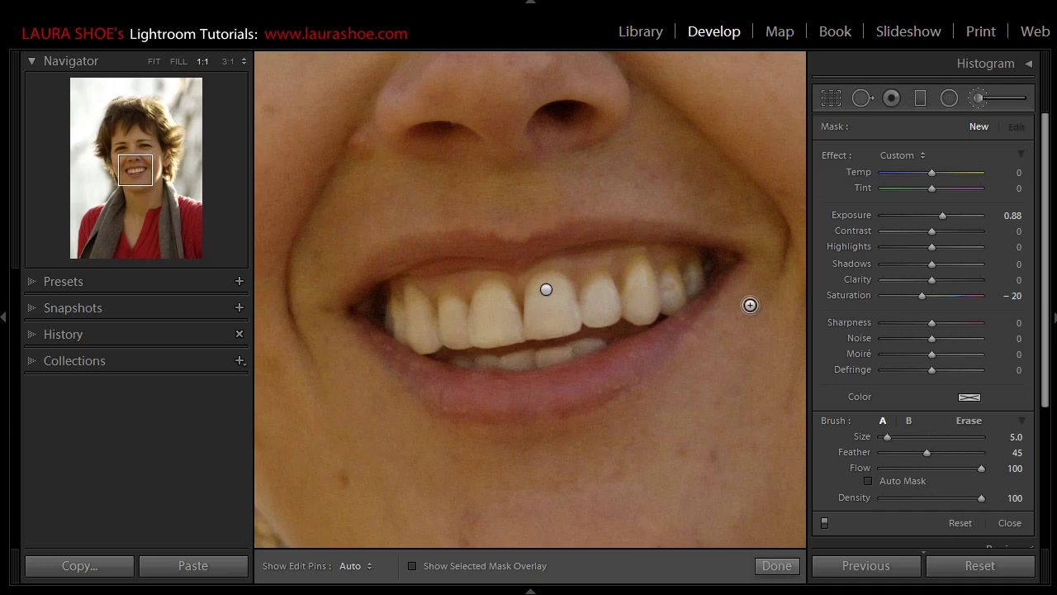
Place a size-22 Heal spot over the ridge on the tooth right of the front teeth.
click(861, 96)
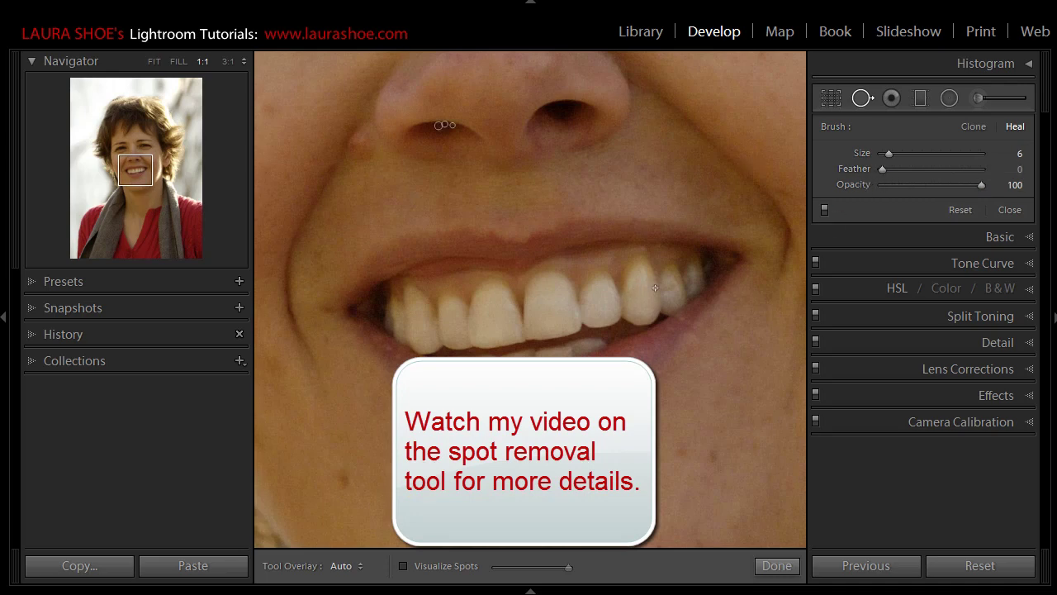
scroll(665, 288, up, 4)
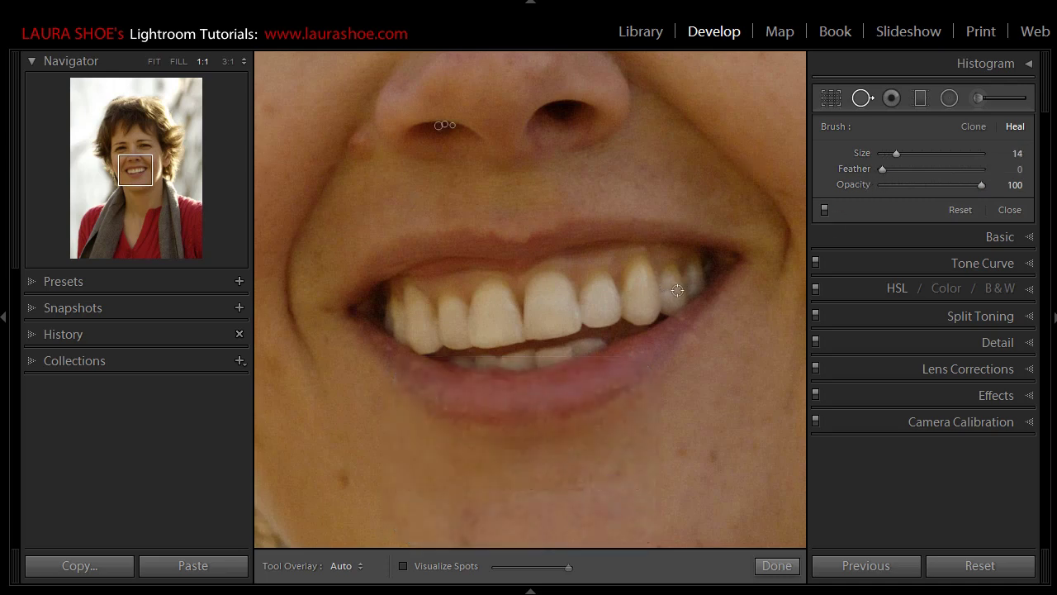
scroll(665, 294, down, 2)
click(667, 287)
drag(668, 286, 677, 282)
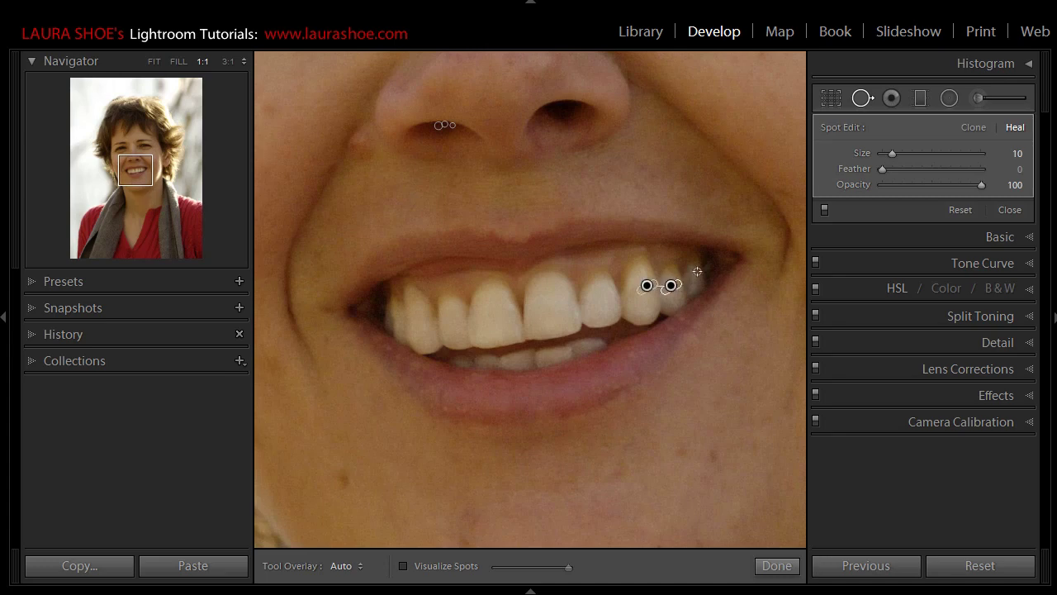
scroll(670, 297, up, 4)
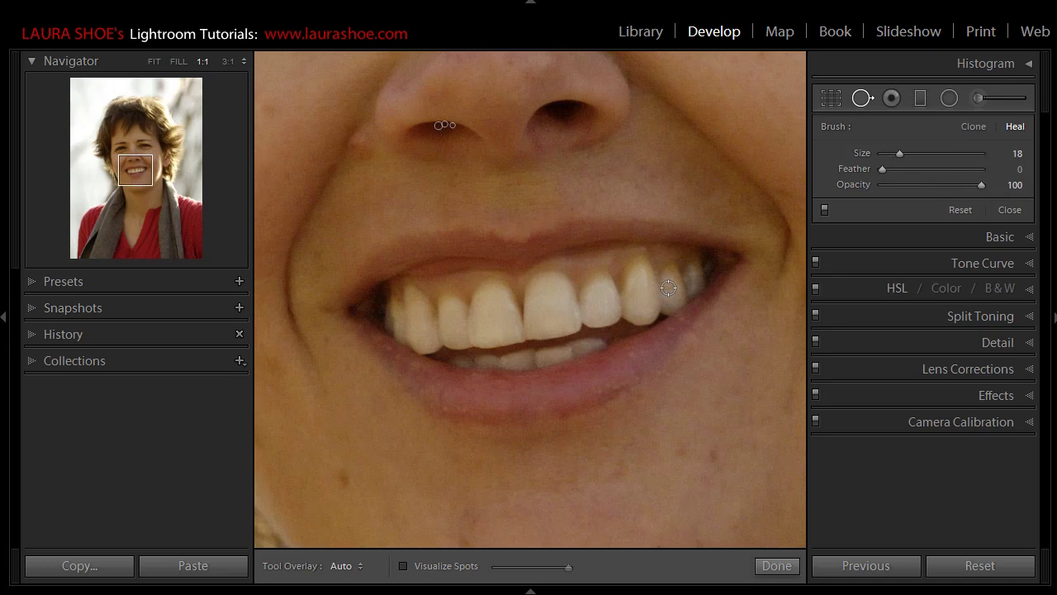
scroll(668, 289, up, 2)
click(668, 288)
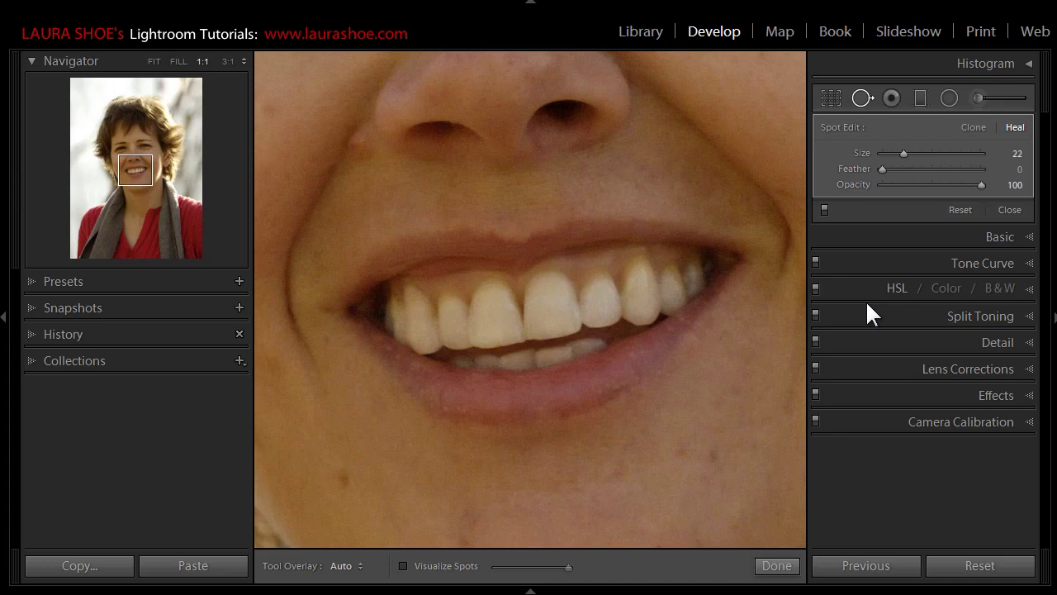
Move the heal source to a cleaner area and add a size-14 Heal spot on the front teeth's lower edge.
drag(680, 286, 670, 286)
mouse_move(632, 301)
mouse_down()
mouse_move(635, 284)
mouse_move(638, 309)
mouse_up()
key(Escape)
click(538, 337)
Close Spot Removal, fit the whole portrait in view, and reselect the teeth-whitening brush pin.
click(860, 92)
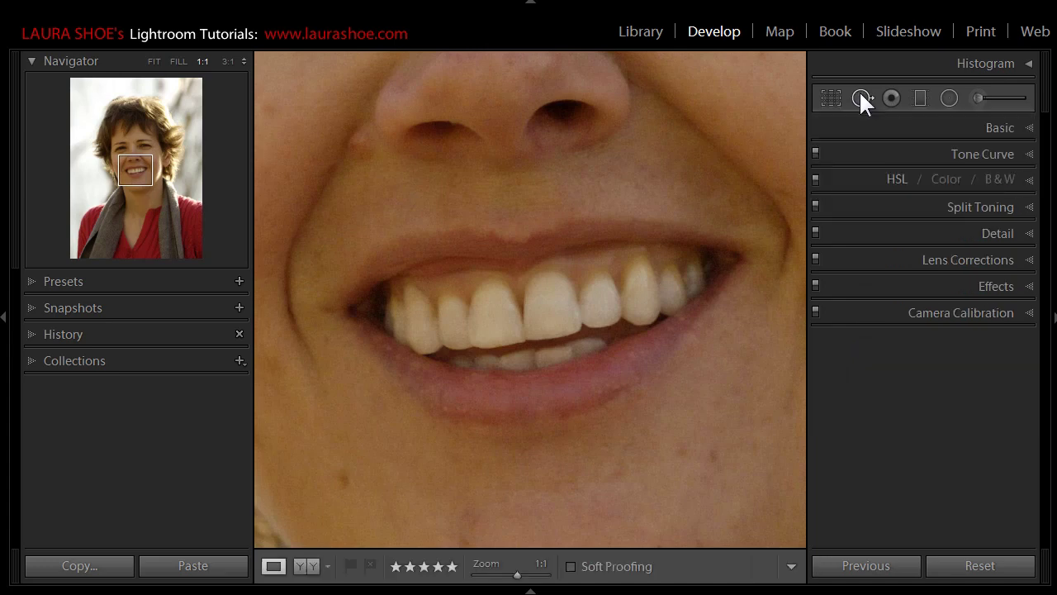
click(155, 63)
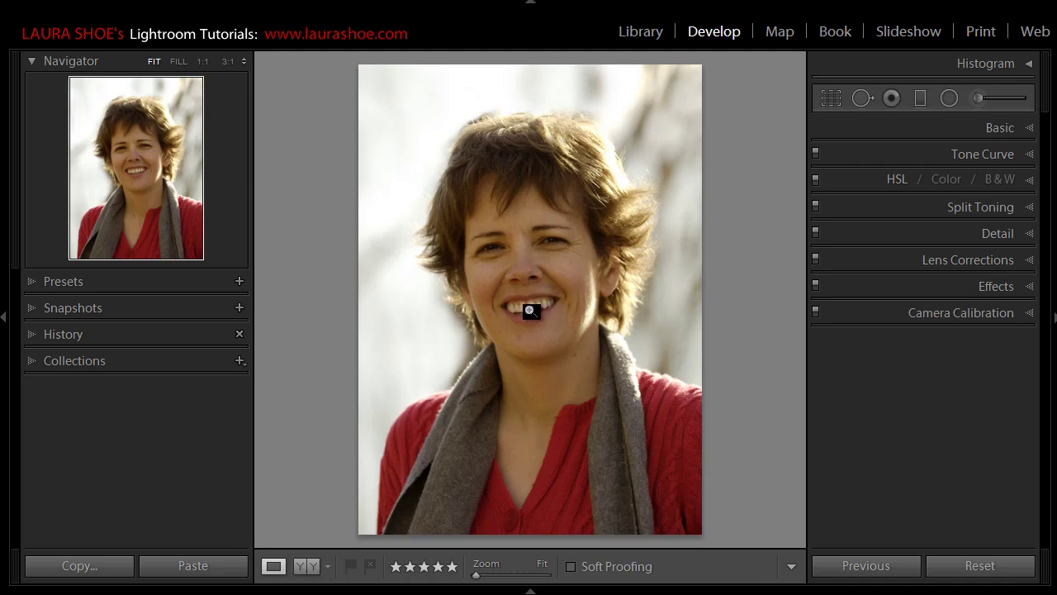
click(978, 96)
mouse_move(528, 306)
mouse_down()
mouse_move(538, 314)
mouse_move(529, 303)
mouse_up()
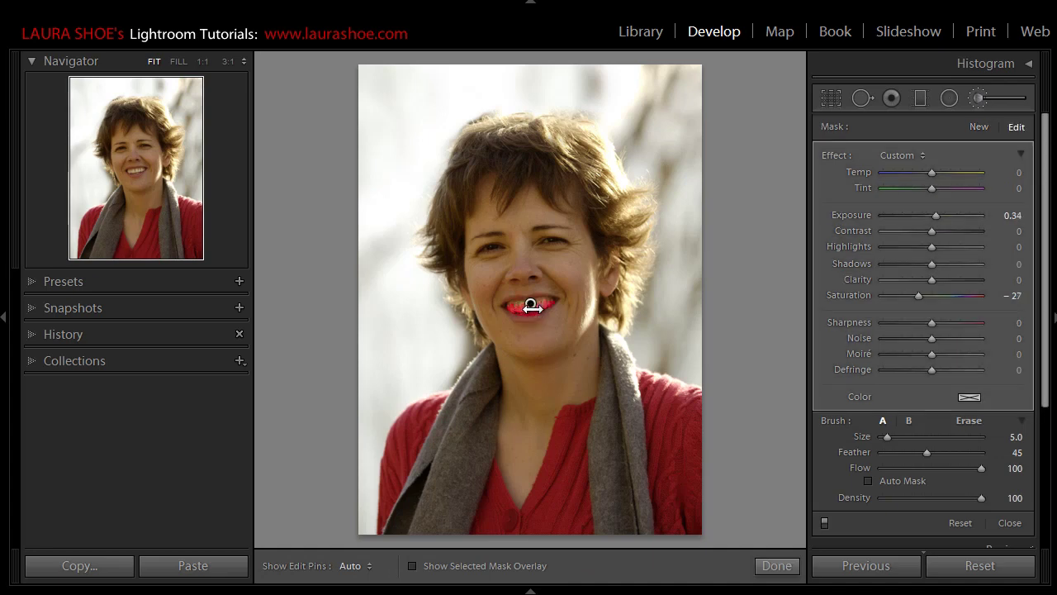